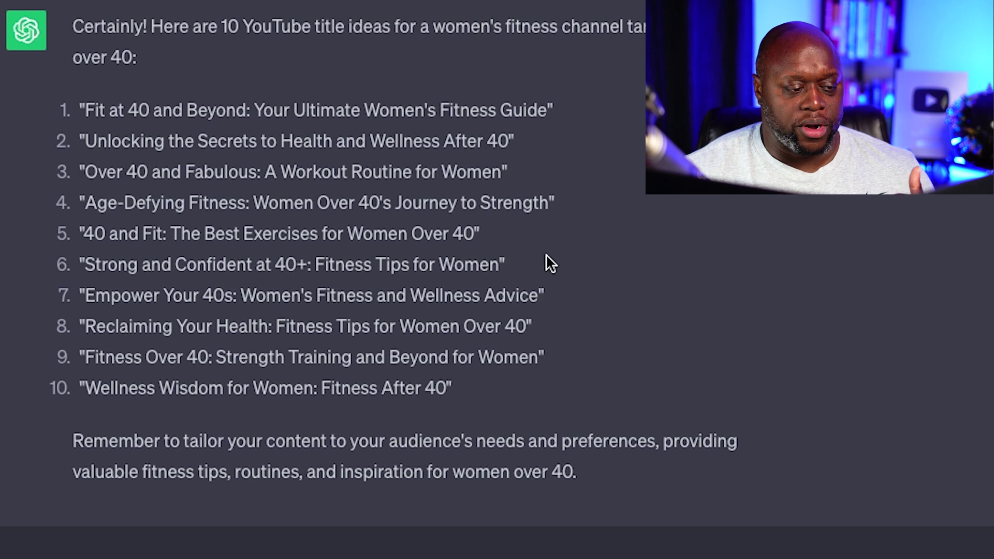
Copy the third suggested title, "Over 40 and Fabulous: A Workout Routine for Women", without its quotation marks.
{"action": "left_click_drag", "start_coordinate": [84, 171], "coordinate": [501, 174]}
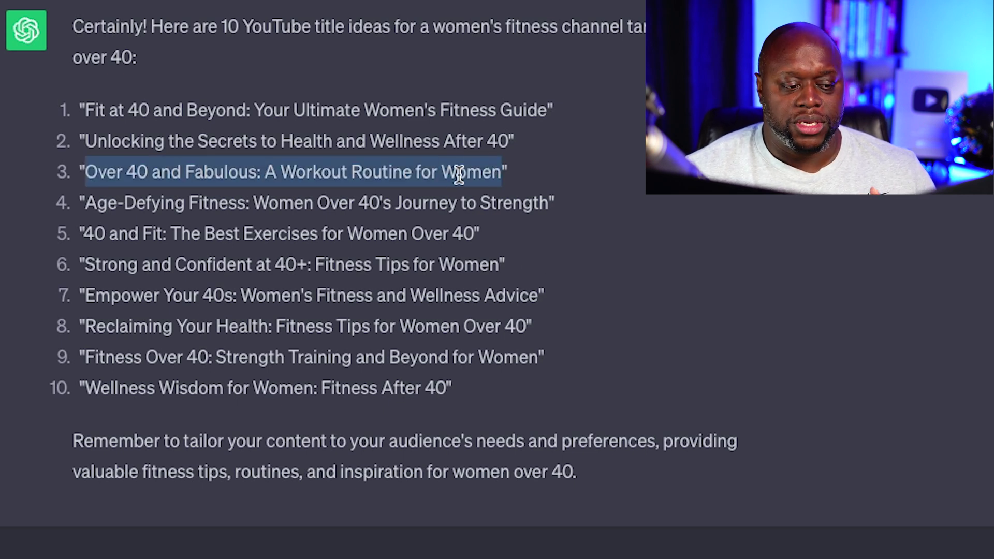
{"action": "right_click", "coordinate": [459, 175]}
{"action": "left_click", "coordinate": [487, 216]}
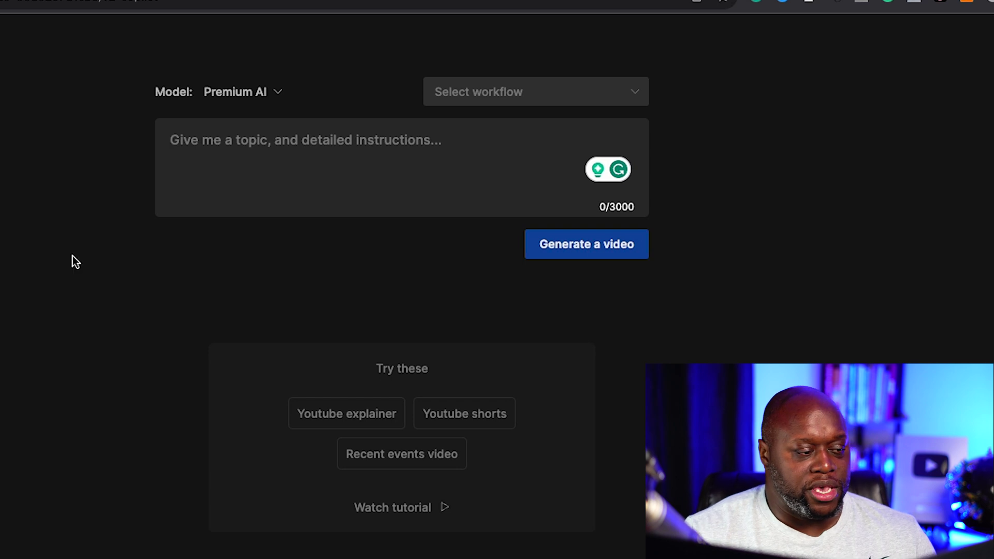
{"action": "left_click", "coordinate": [280, 92]}
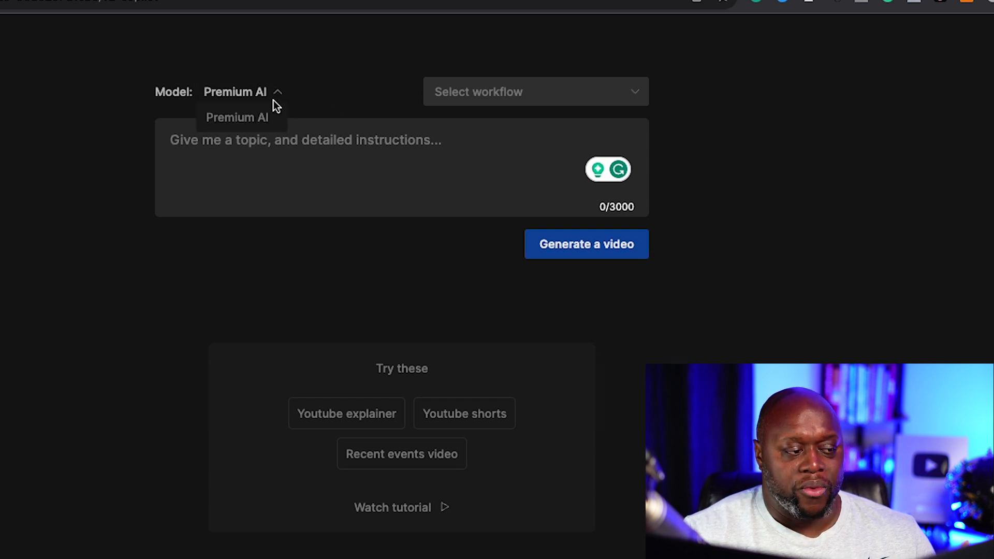
{"action": "left_click", "coordinate": [262, 116]}
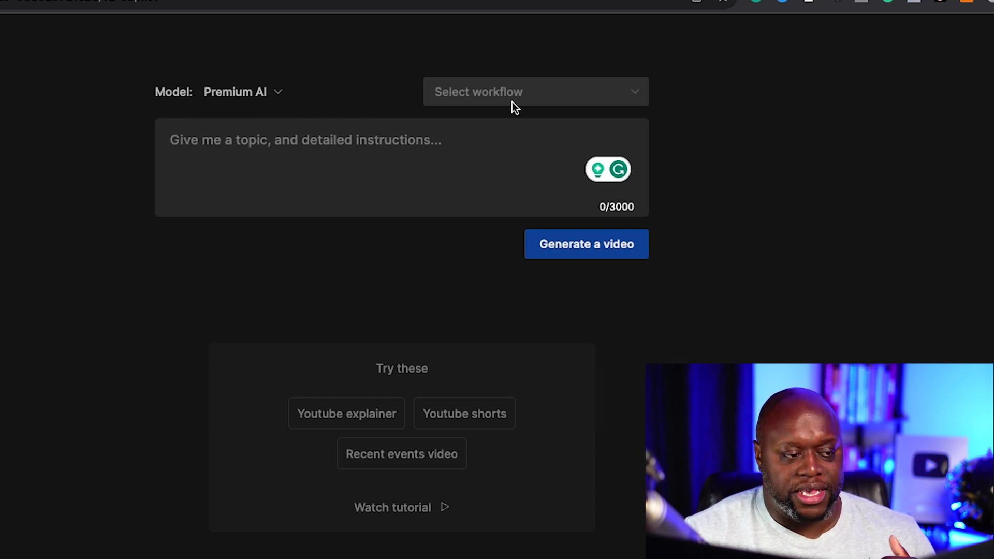
{"action": "left_click", "coordinate": [569, 95]}
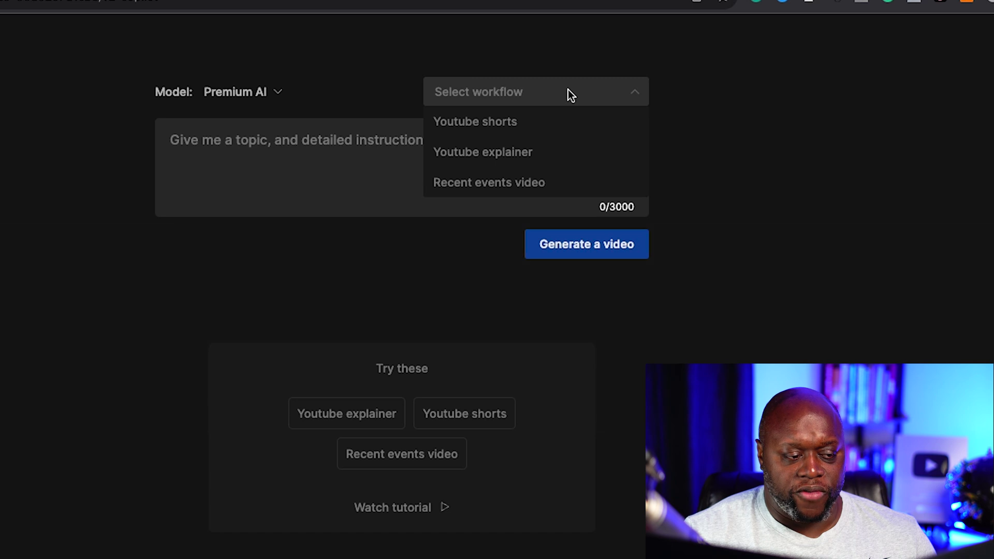
{"action": "left_click", "coordinate": [549, 156]}
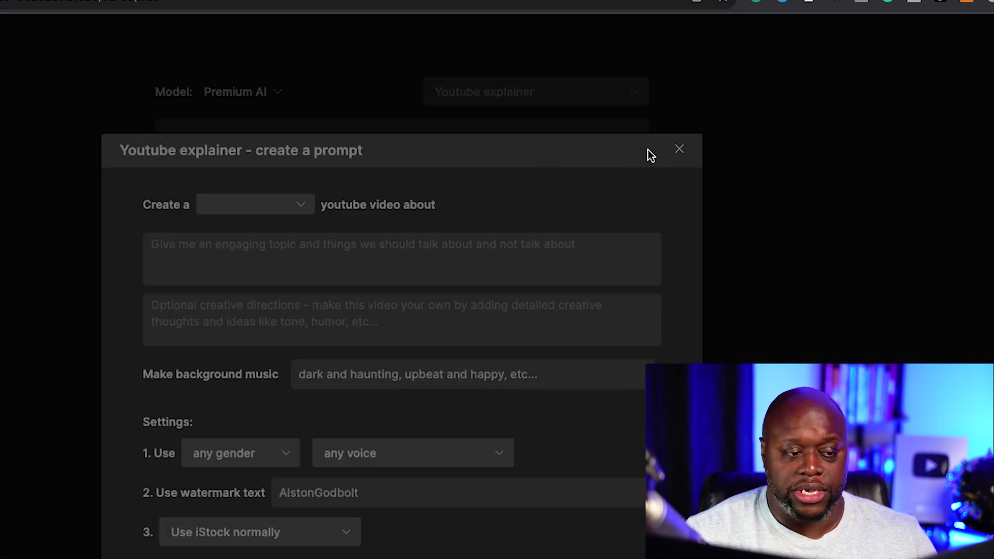
{"action": "left_click", "coordinate": [679, 150]}
Start the Youtube explainer workflow and set the video length to 5 minutes.
{"action": "left_click", "coordinate": [596, 97]}
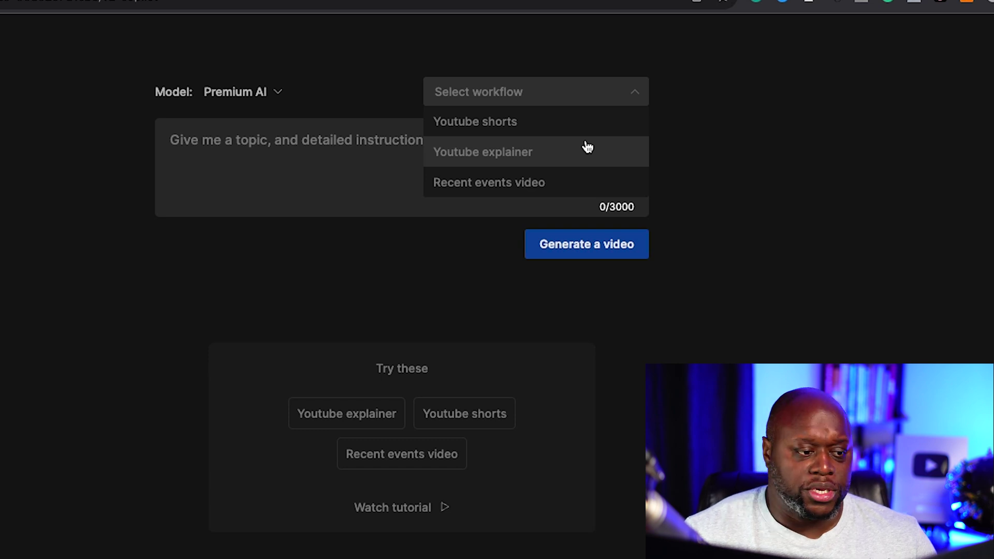
{"action": "left_click", "coordinate": [534, 153]}
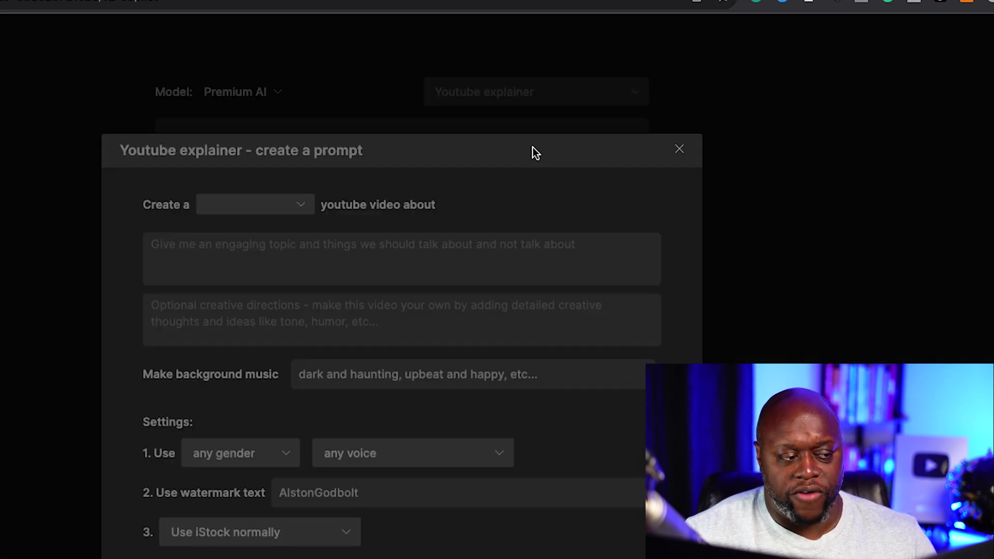
{"action": "left_click", "coordinate": [306, 206]}
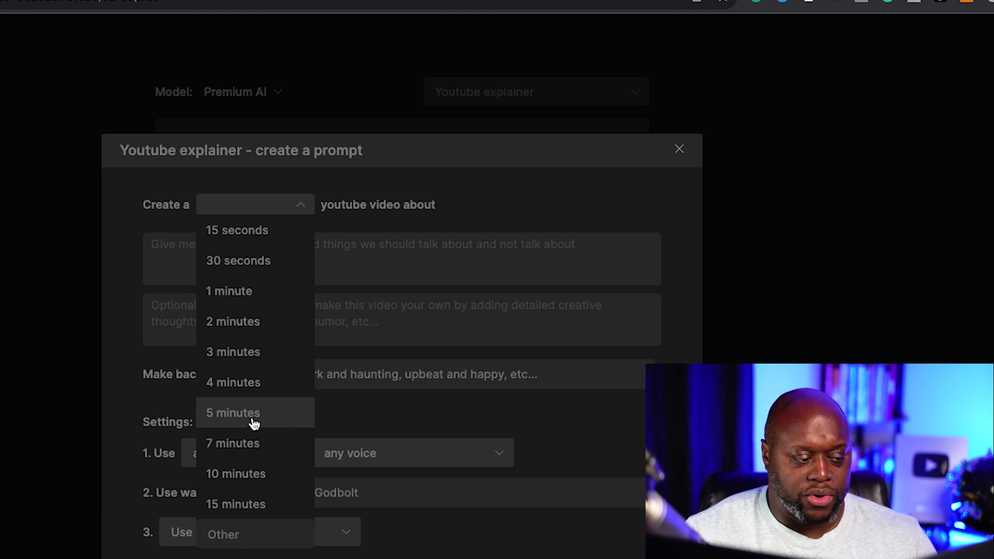
{"action": "left_click", "coordinate": [236, 414]}
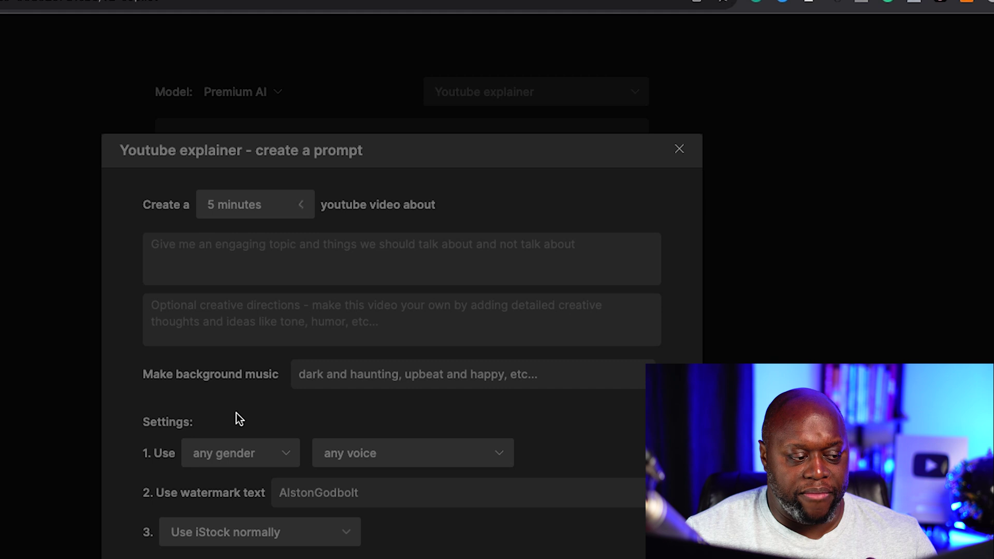
Paste "Over 40 and Fabulous: A Workout Routine for Women" as the video topic and create the prompt with normal iStock usage.
{"action": "left_click", "coordinate": [403, 262]}
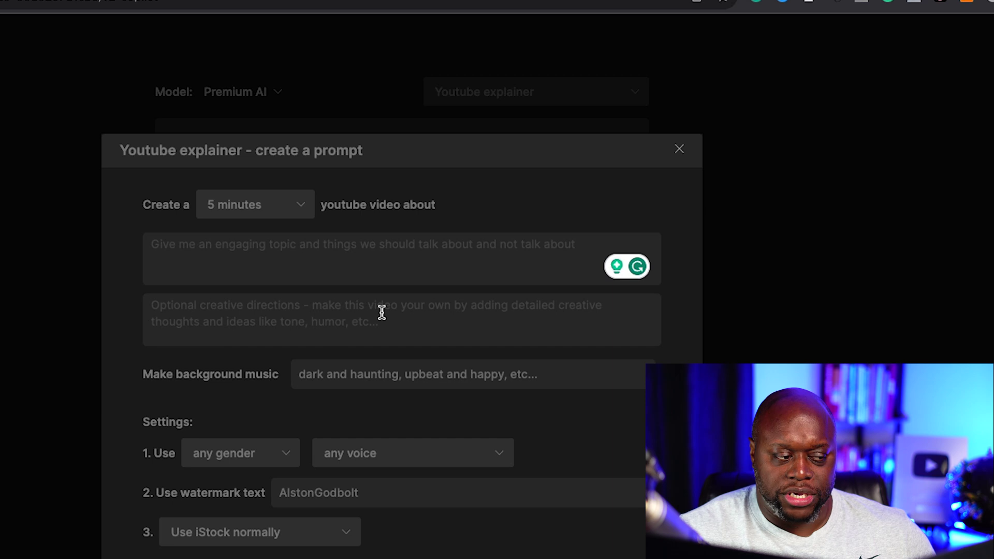
{"action": "key", "text": "ctrl+v"}
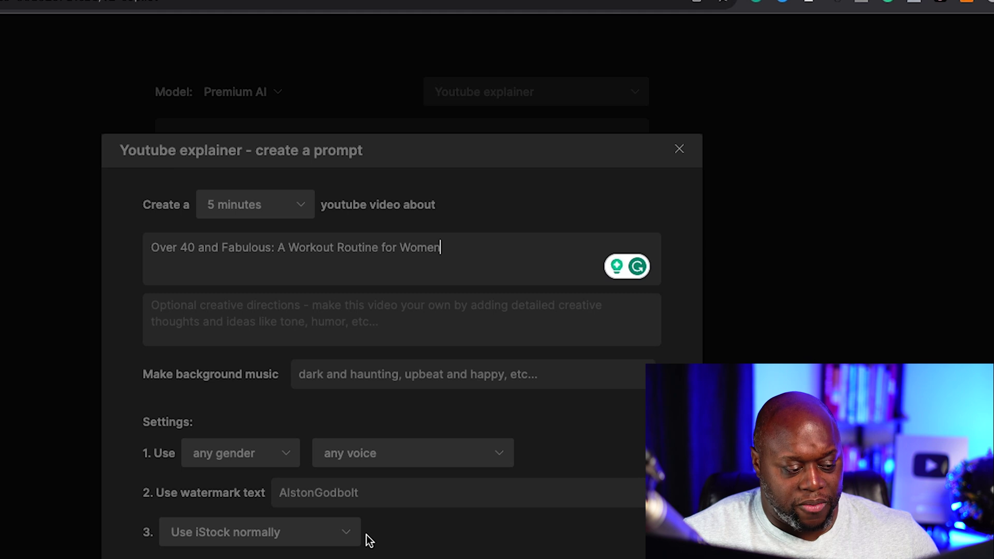
{"action": "left_click", "coordinate": [342, 534]}
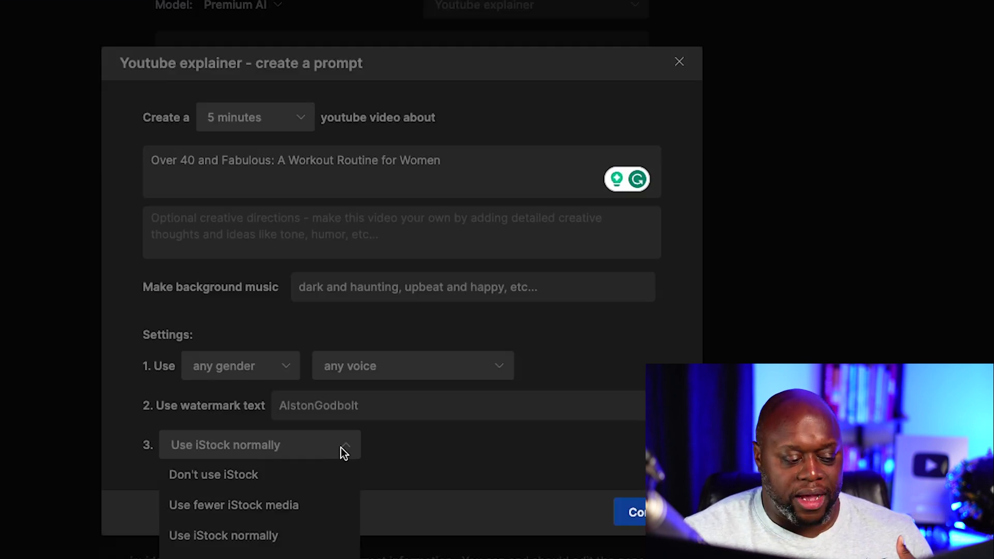
{"action": "left_click", "coordinate": [490, 449]}
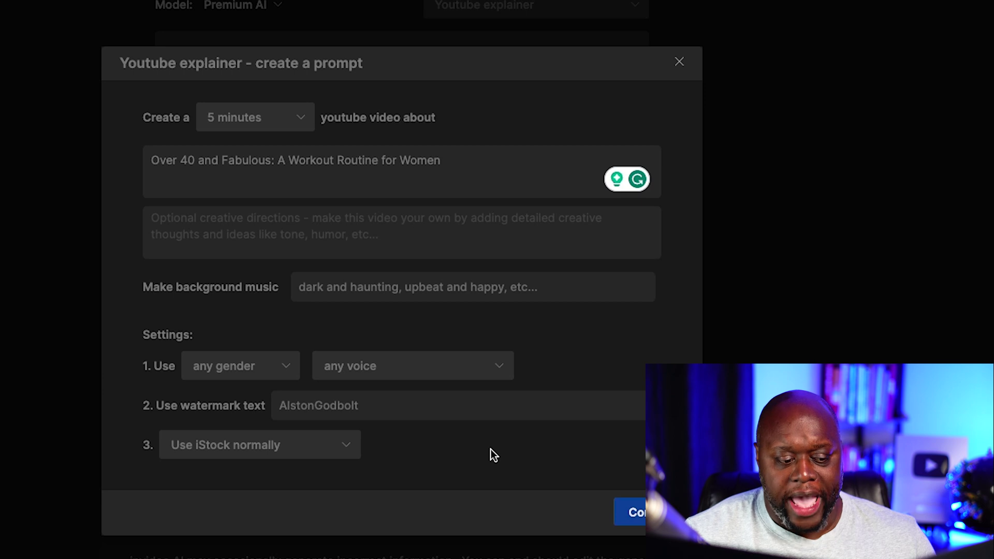
{"action": "left_click", "coordinate": [631, 512]}
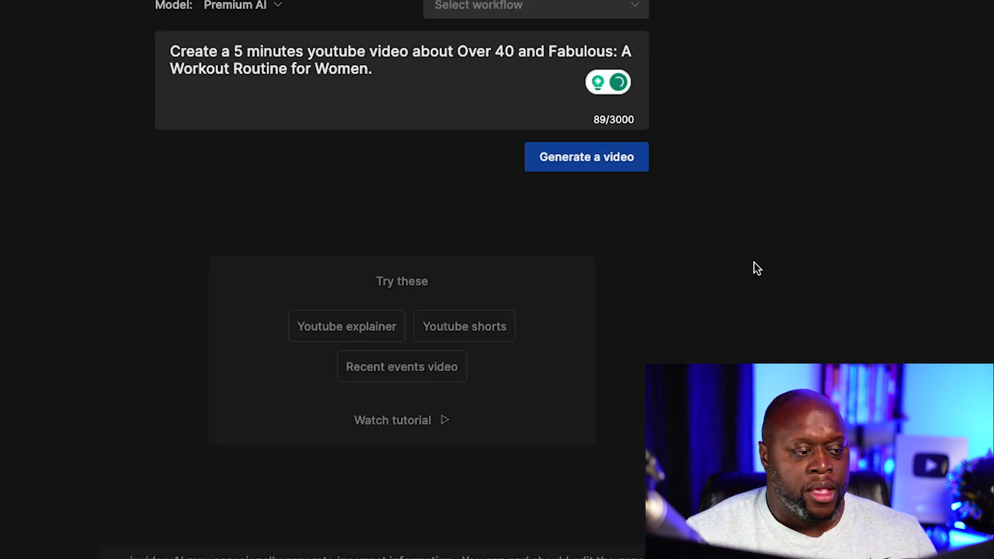
Generate the video from the prompt with audience Women Over 40, look and feel Inspiring, and platform Youtube.
{"action": "scroll", "coordinate": [752, 266], "scroll_direction": "up", "scroll_amount": 2}
{"action": "left_click", "coordinate": [613, 251]}
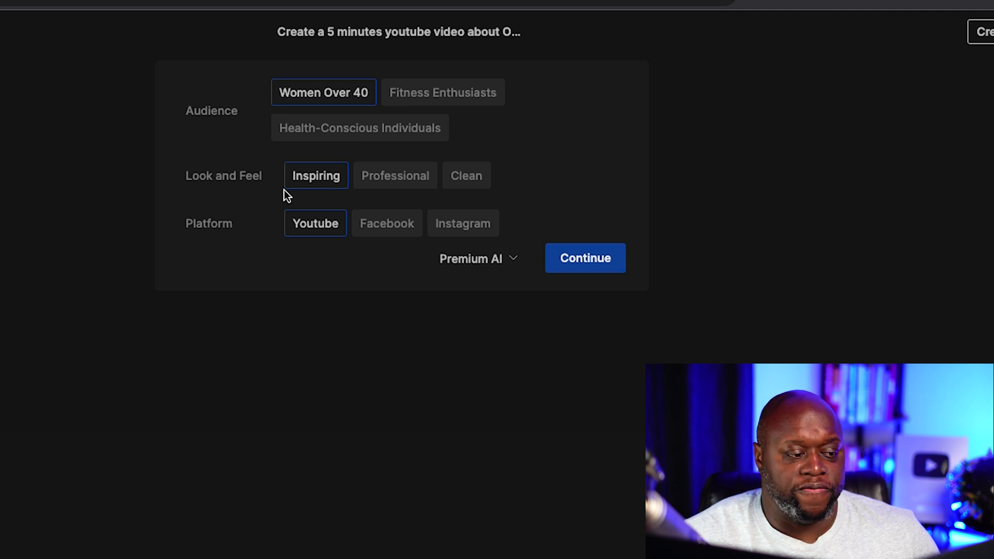
{"action": "left_click", "coordinate": [592, 260]}
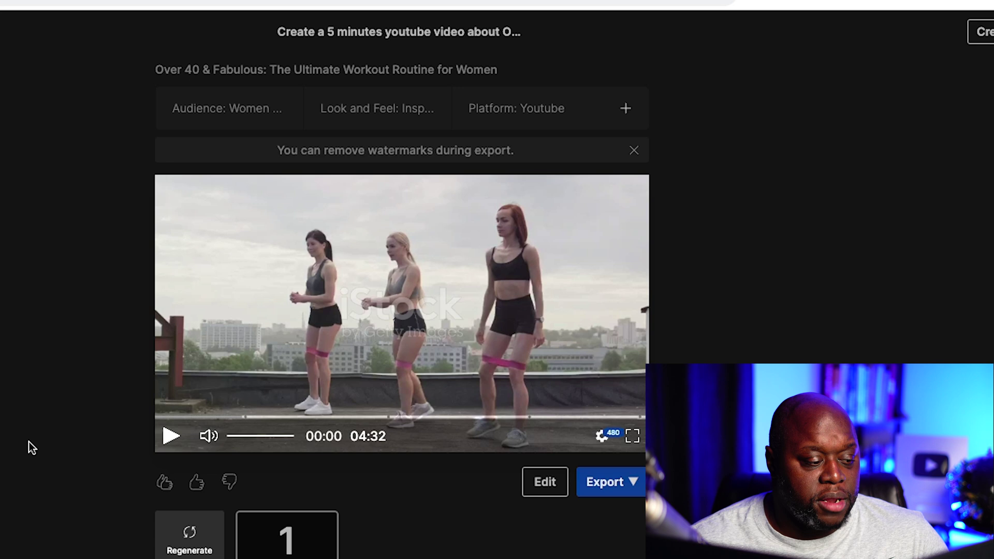
Preview the generated video's opening and a section a little past one minute, then pause playback.
{"action": "left_click", "coordinate": [171, 440]}
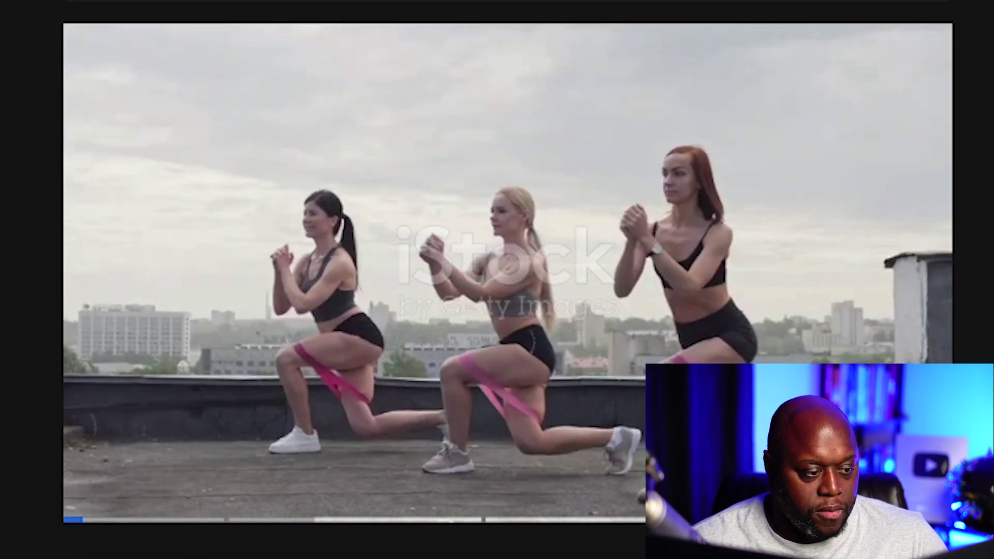
{"action": "mouse_move", "coordinate": [299, 515]}
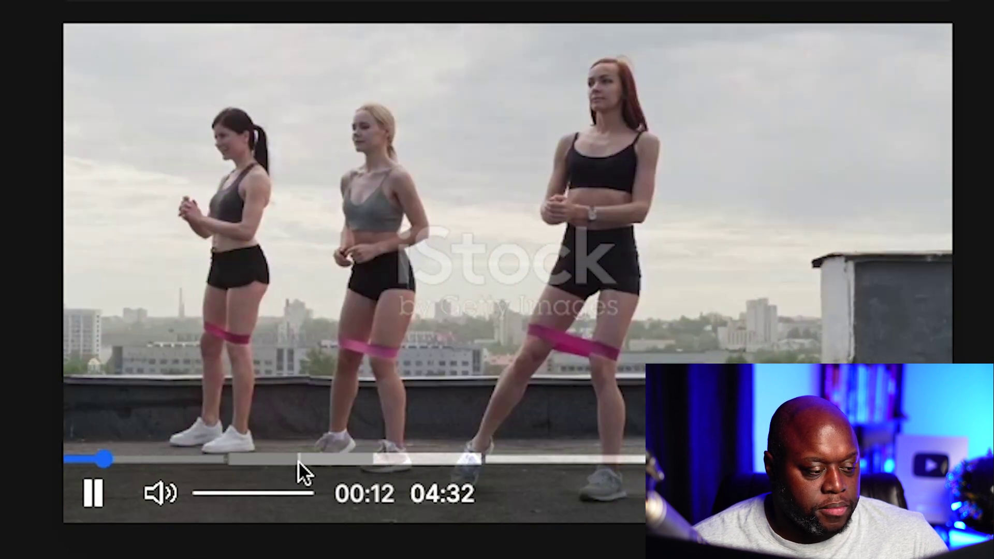
{"action": "left_click", "coordinate": [298, 459]}
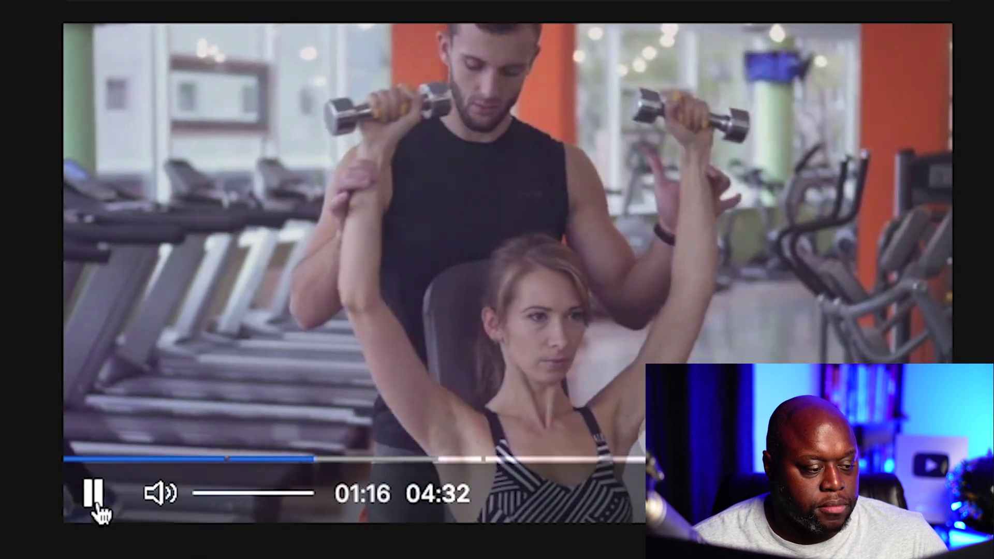
{"action": "left_click", "coordinate": [96, 504]}
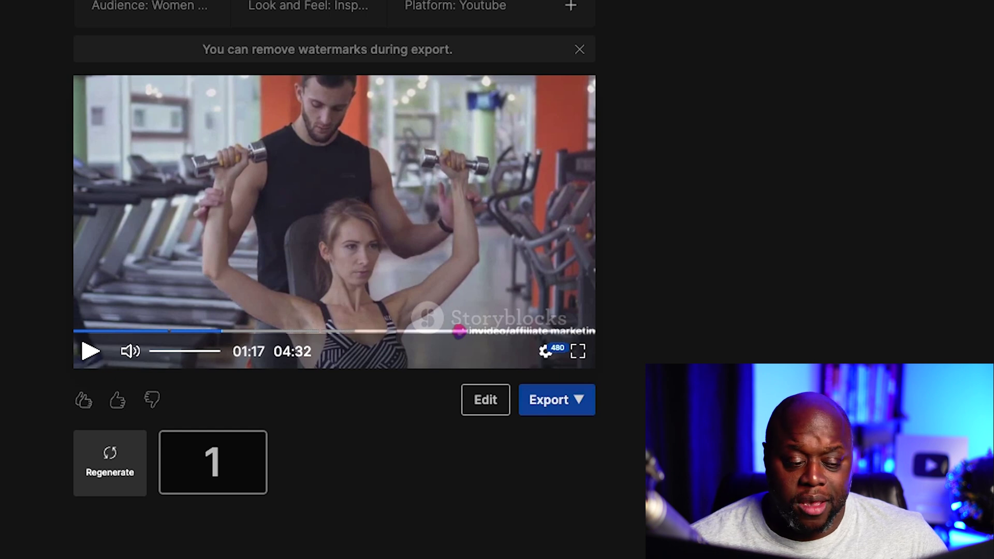
Edit the video with the command "change voiceover" and generate the revised version.
{"action": "left_click", "coordinate": [487, 409]}
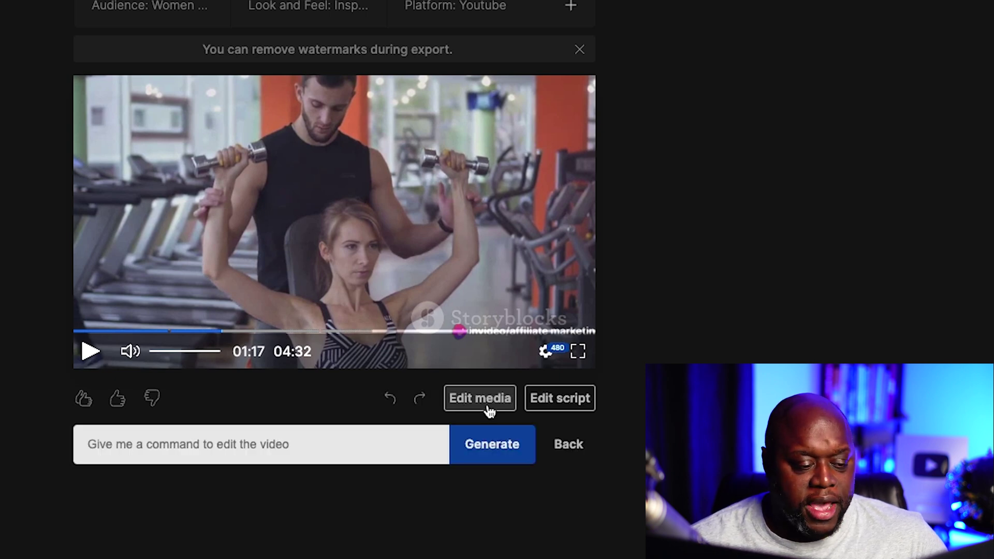
{"action": "left_click", "coordinate": [217, 446]}
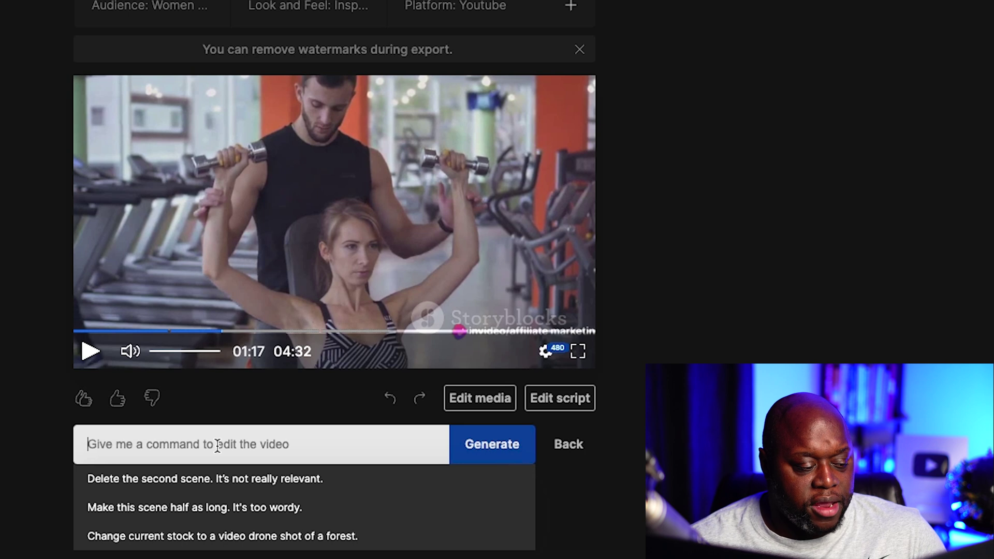
{"action": "type", "text": "c"}
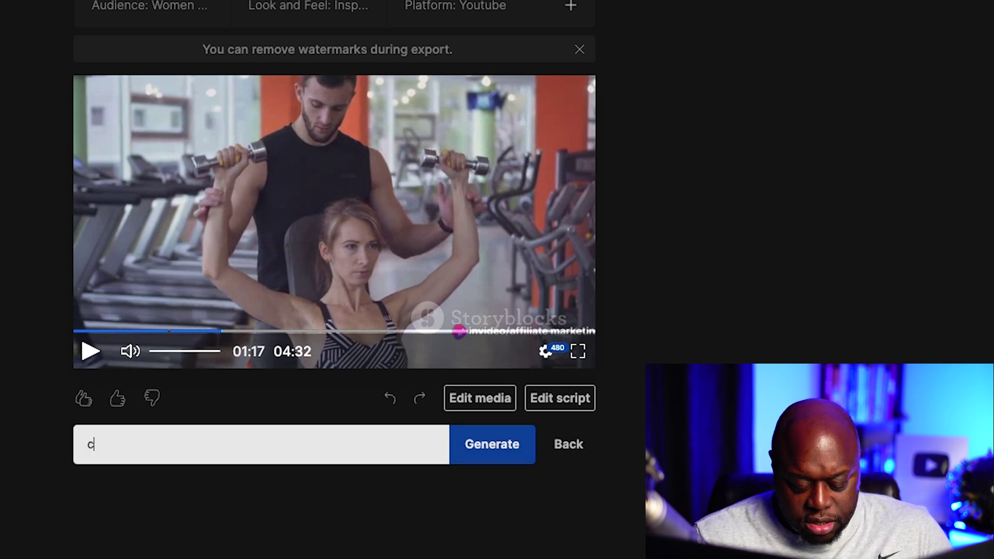
{"action": "type", "text": "hange voiceover"}
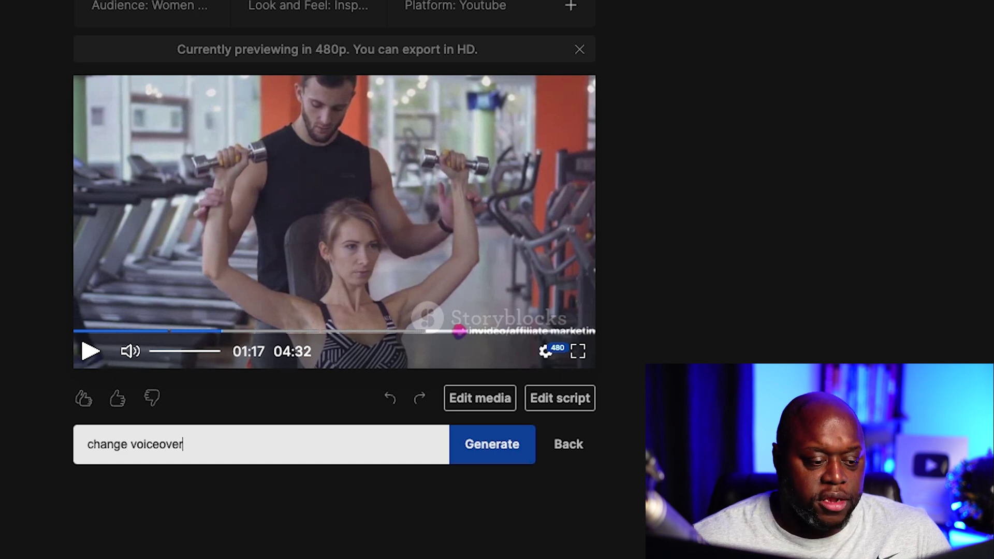
{"action": "left_click", "coordinate": [492, 451]}
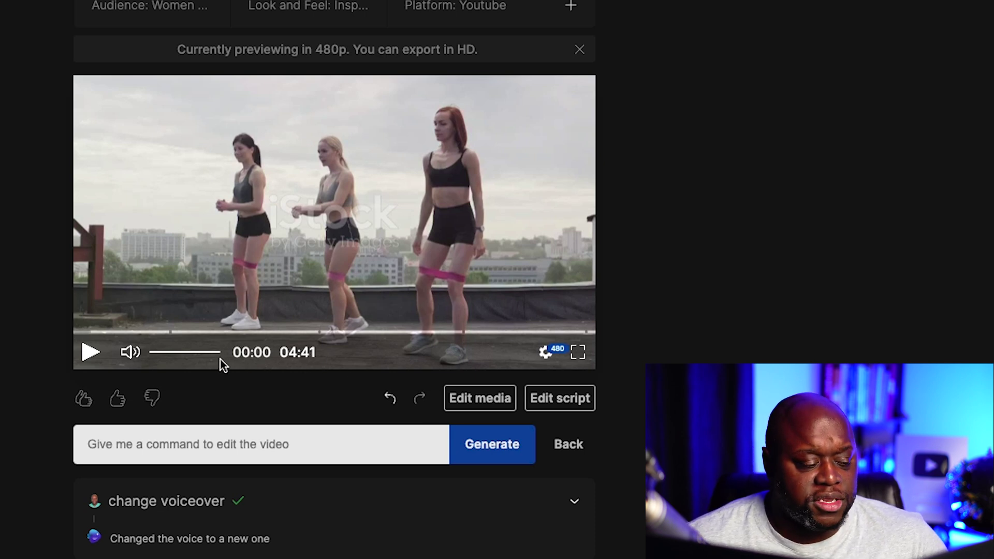
Preview the new voiceover at the video's start and about a minute and a half in, then pause playback.
{"action": "left_click", "coordinate": [90, 353]}
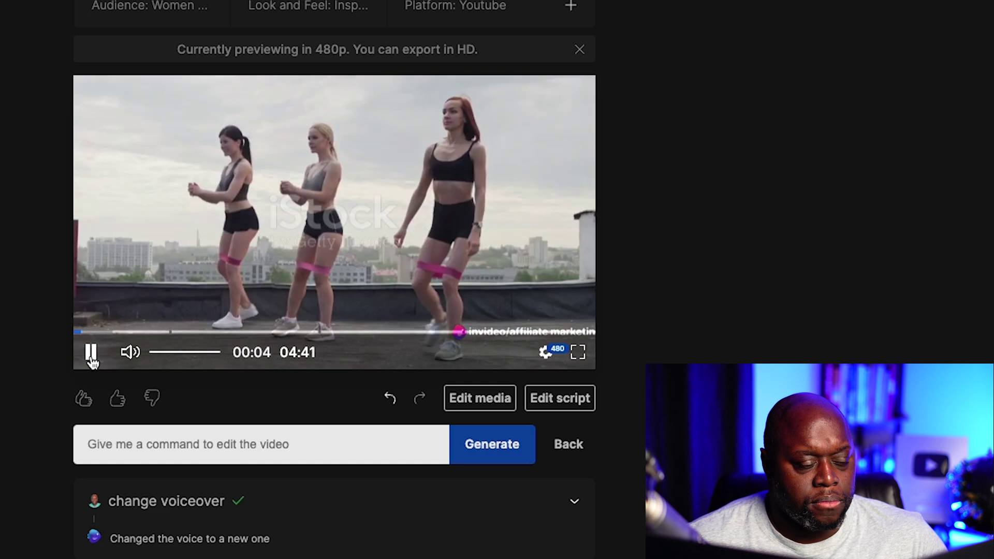
{"action": "left_click", "coordinate": [247, 331]}
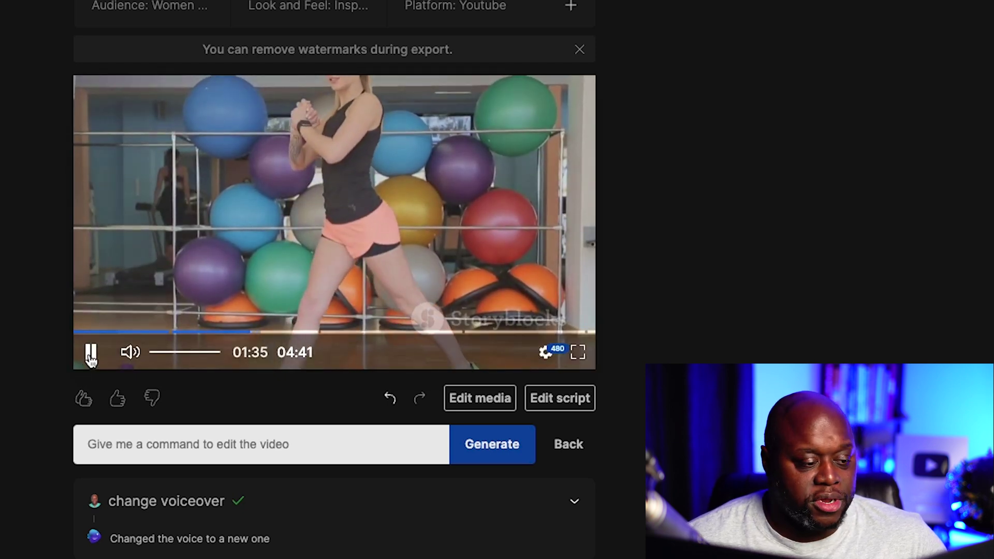
{"action": "left_click", "coordinate": [90, 351]}
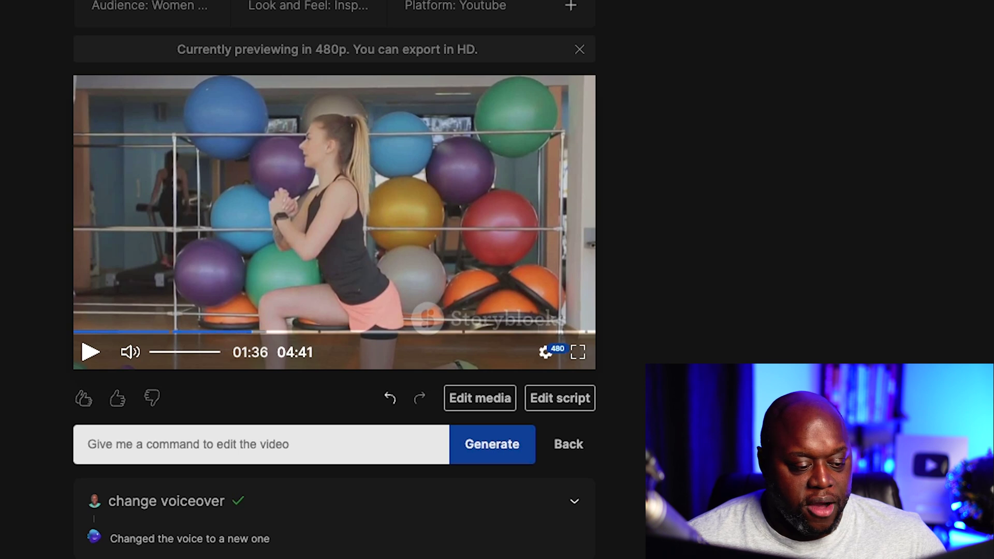
Leave the video's editing mode and open its export settings.
{"action": "left_click", "coordinate": [580, 444]}
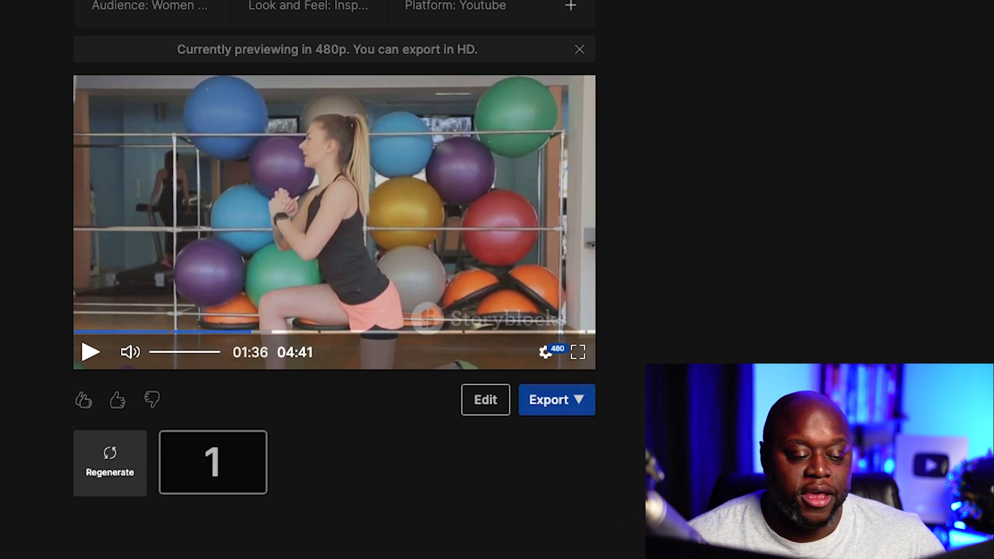
{"action": "left_click", "coordinate": [578, 409]}
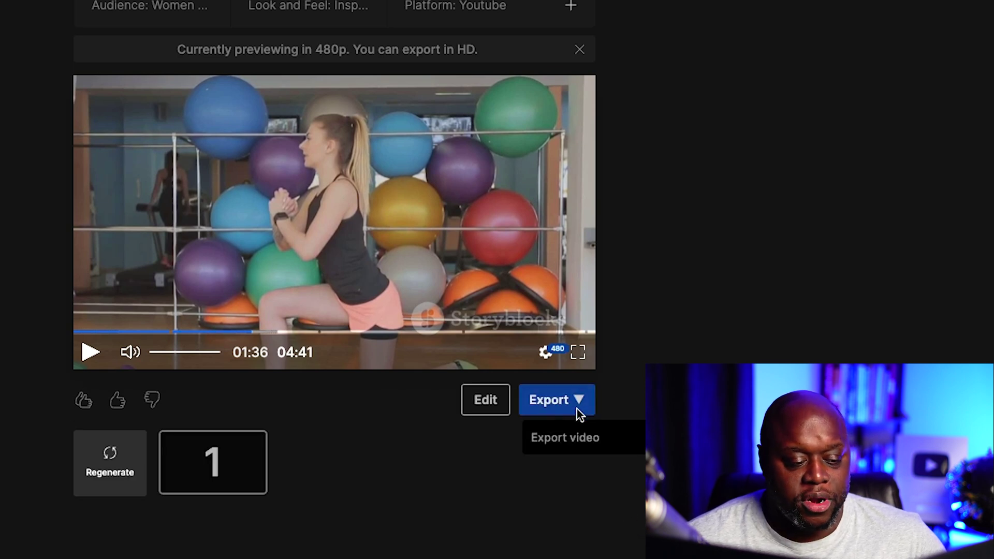
{"action": "left_click", "coordinate": [577, 437]}
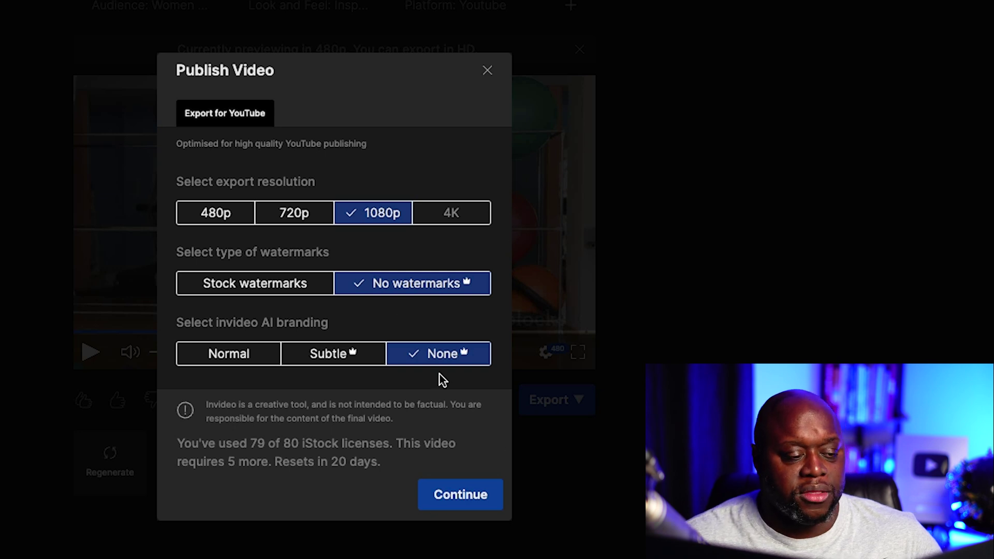